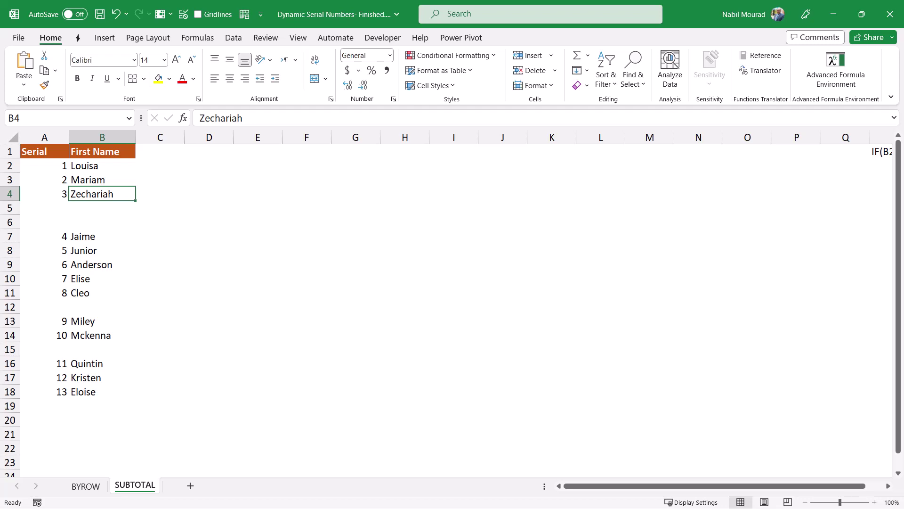
# Clear the name in B4 and enter a new first name in B12 to test the renumbering
pyautogui.press('Delete')
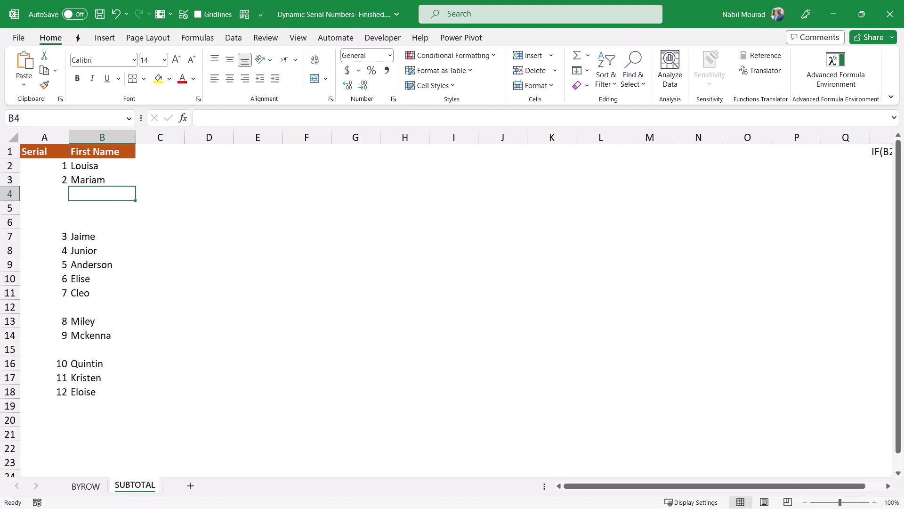
pyautogui.click(102, 306)
pyautogui.write('Nabil')
pyautogui.press('Return')
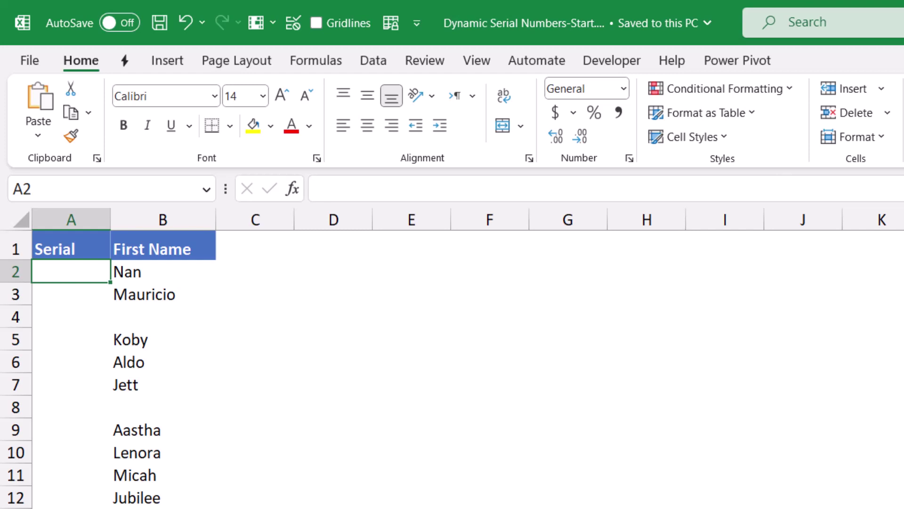
# Start the A2 formula as =BYROW(B2:B500, over the names column
pyautogui.write('=BYROW(')
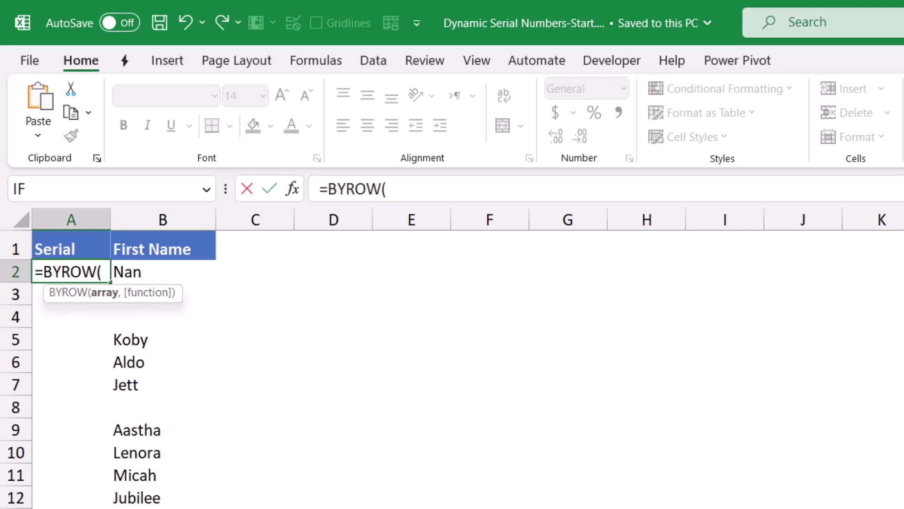
pyautogui.press('Right')
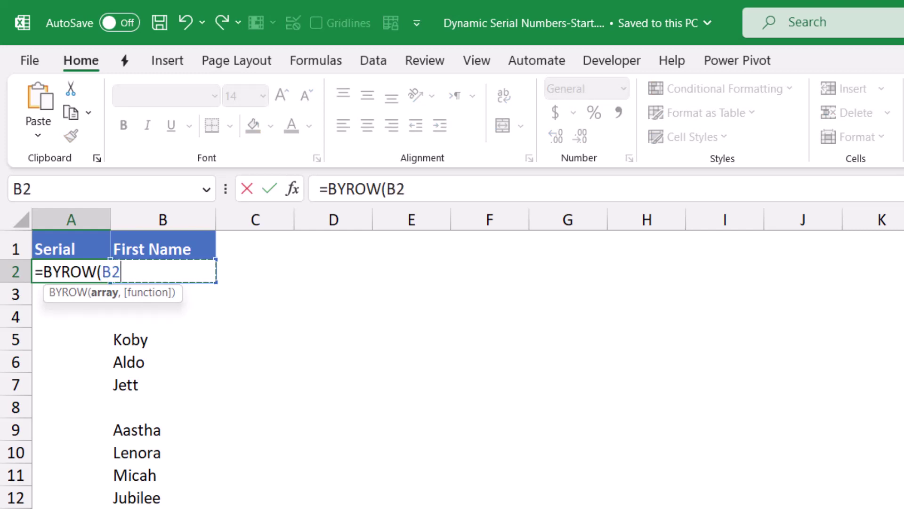
pyautogui.write(':B')
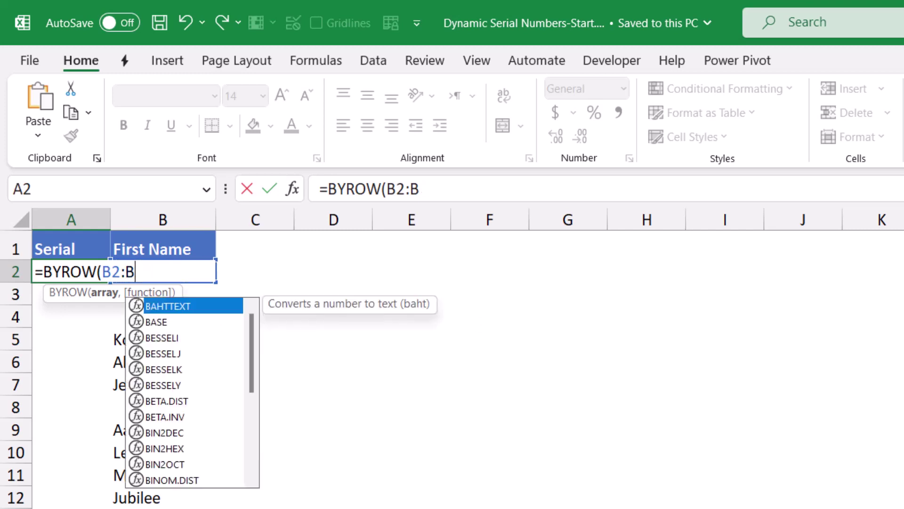
pyautogui.press('BackSpace')
pyautogui.write('500')
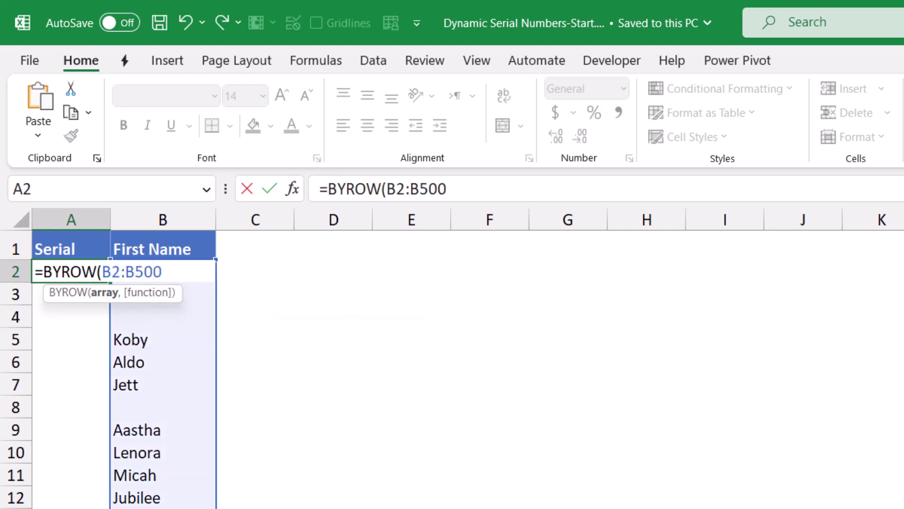
pyautogui.write(',')
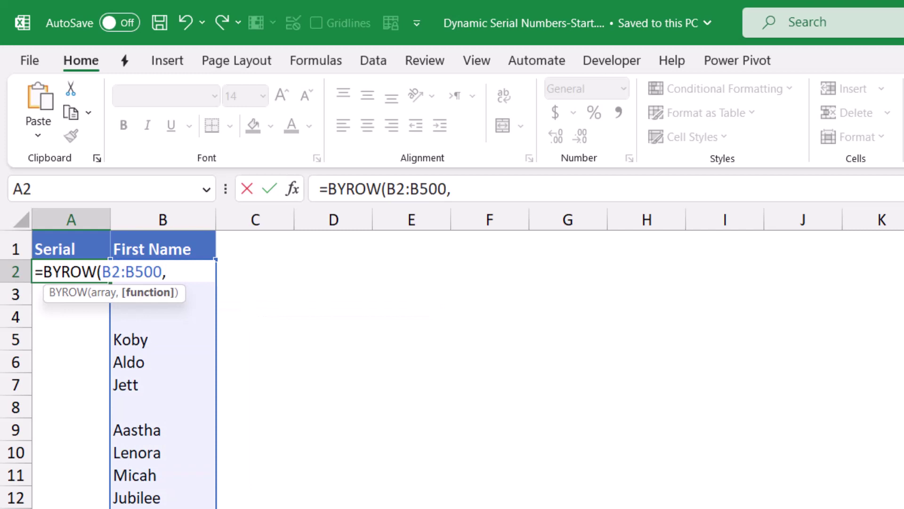
# Finish the formula with LAMBDA(x,IF(LEN(x),COUNTA(B2:x),"")) so blank names stay unnumbered
pyautogui.click(451, 189)
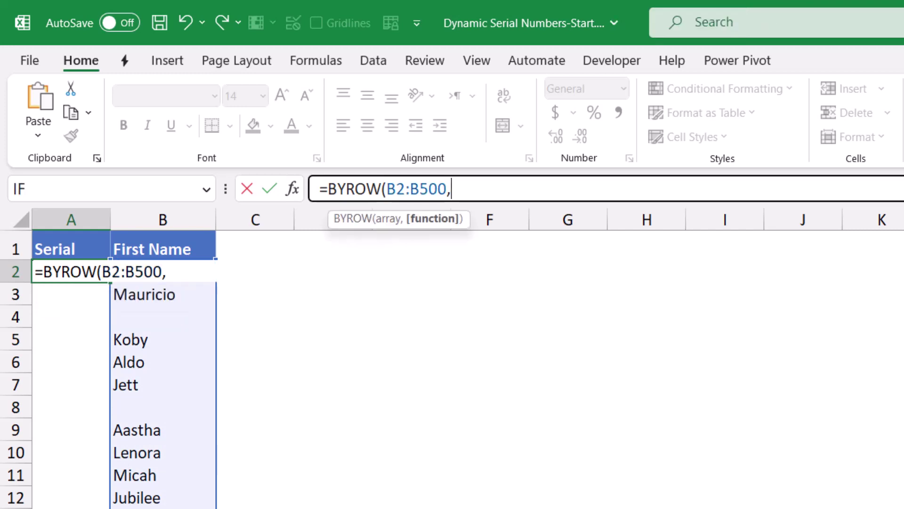
pyautogui.write('lambda(')
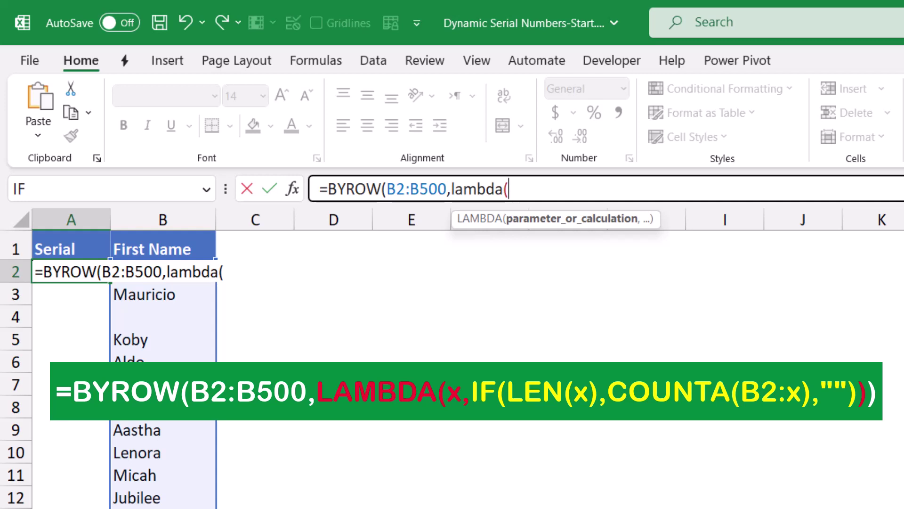
pyautogui.write('x,')
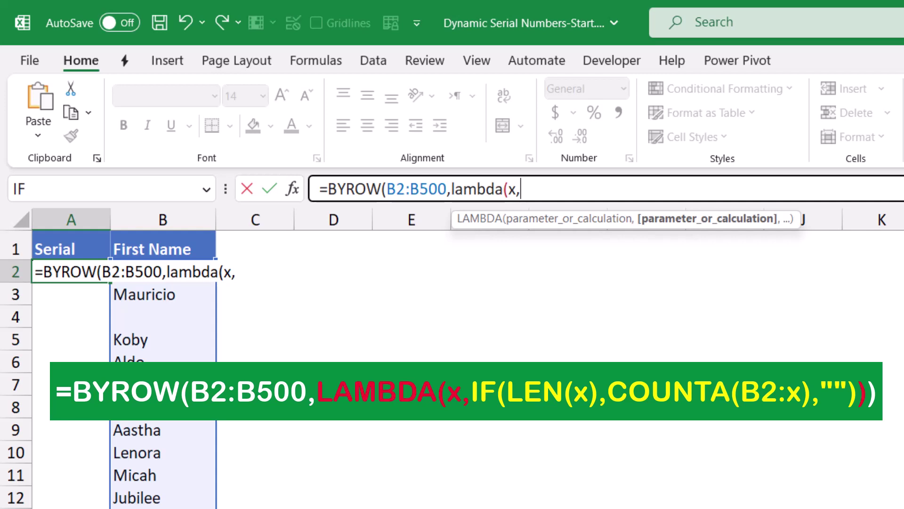
pyautogui.write('if')
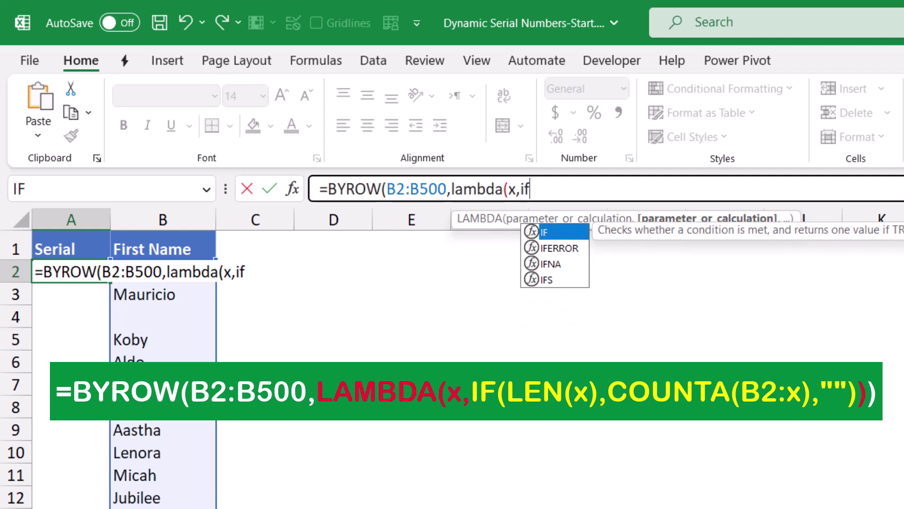
pyautogui.press('Tab')
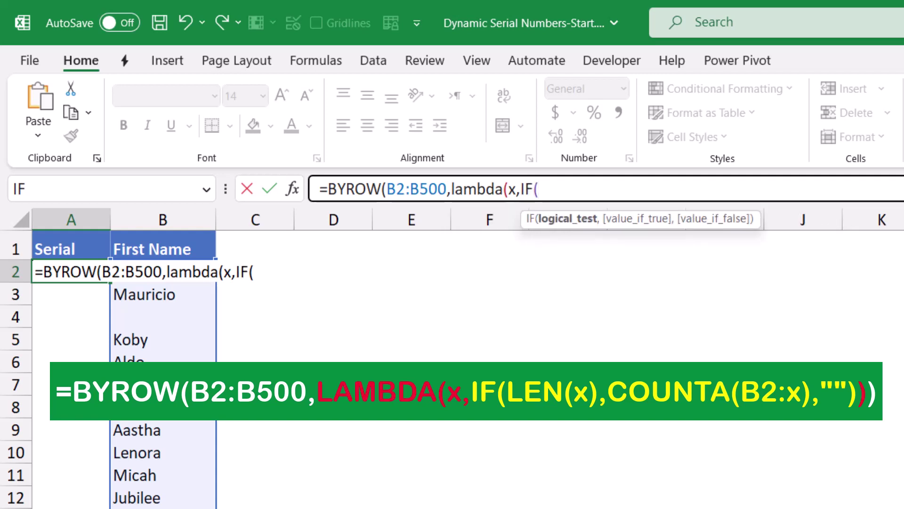
pyautogui.write('len')
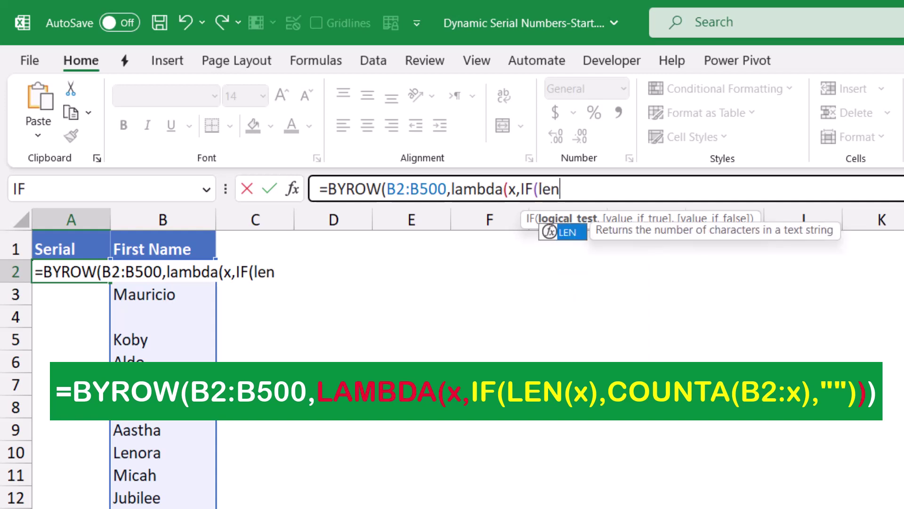
pyautogui.press('Tab')
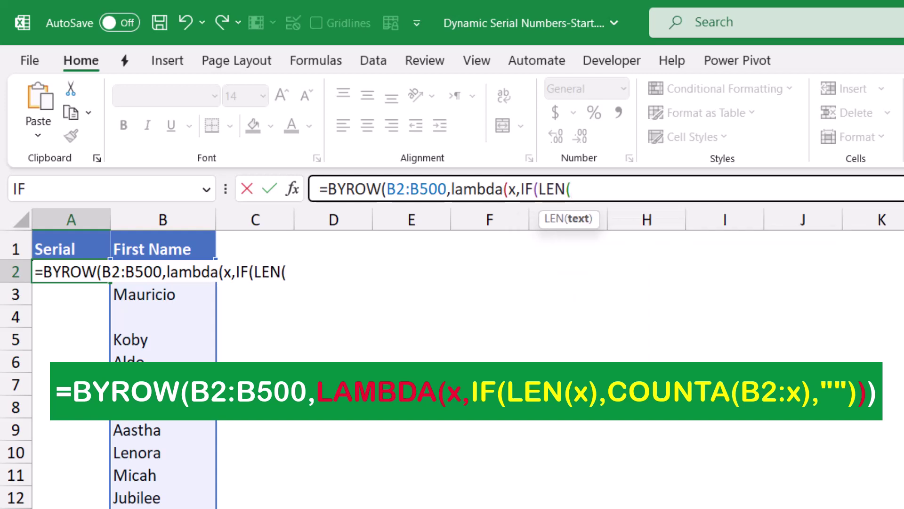
pyautogui.write('x)')
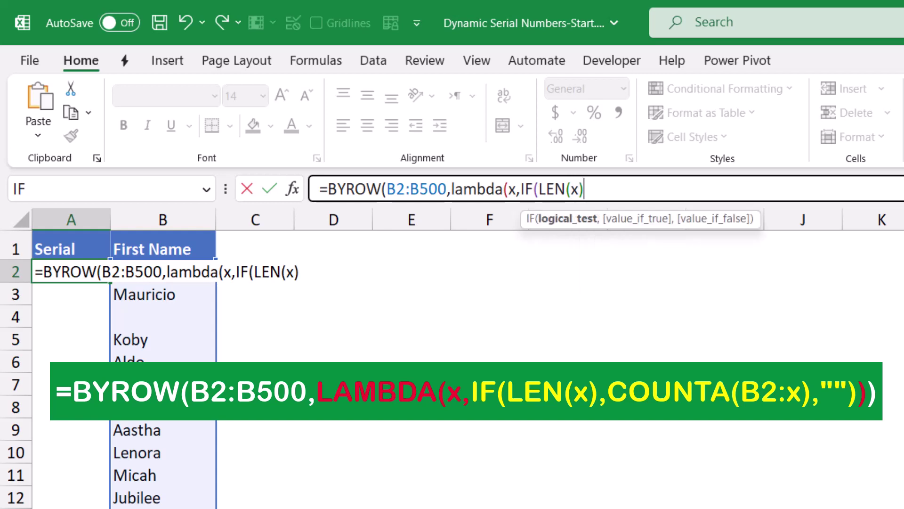
pyautogui.write(',')
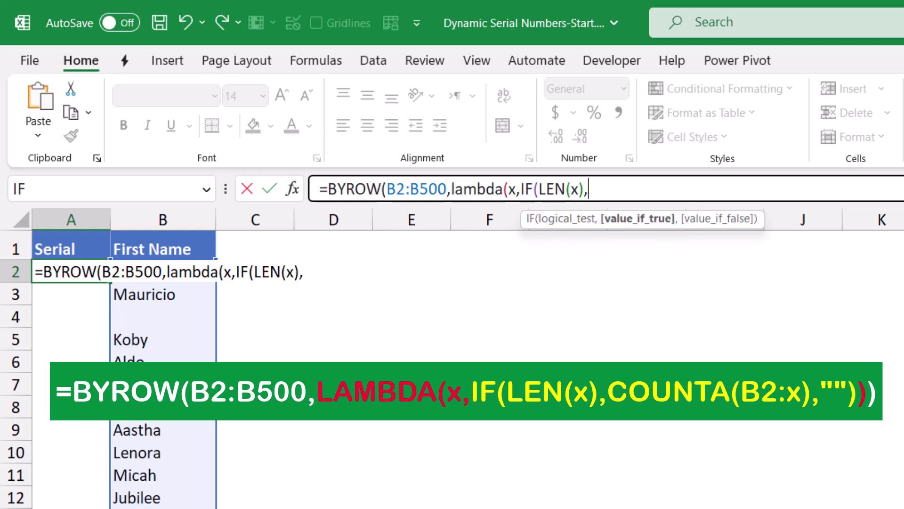
pyautogui.write('counta')
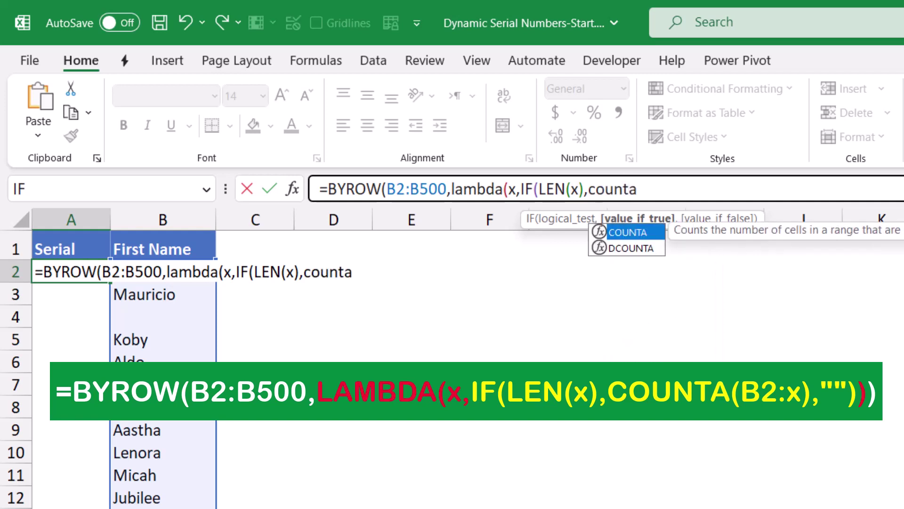
pyautogui.press('Tab')
pyautogui.write('B')
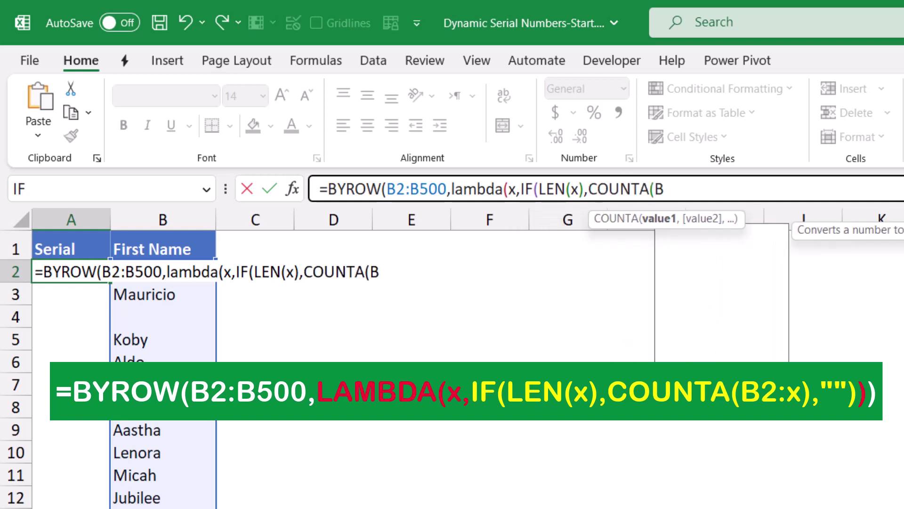
pyautogui.press('BackSpace')
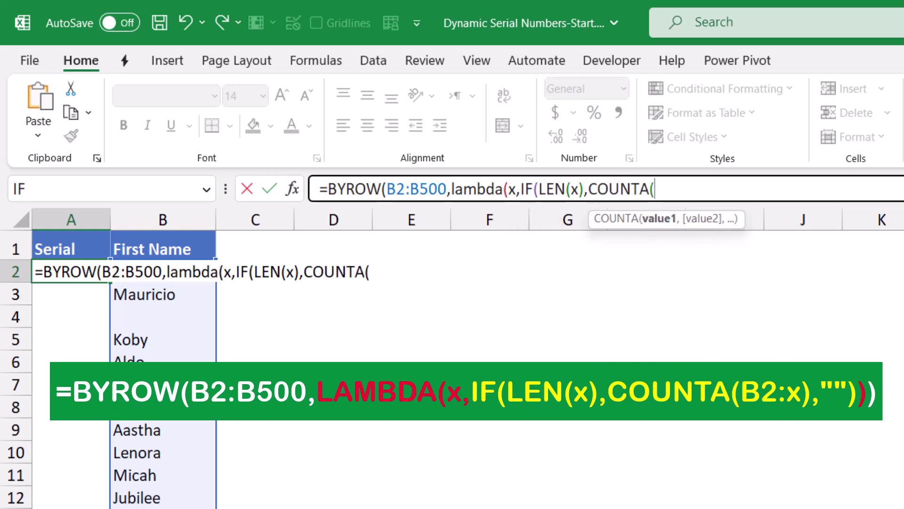
pyautogui.write('B2')
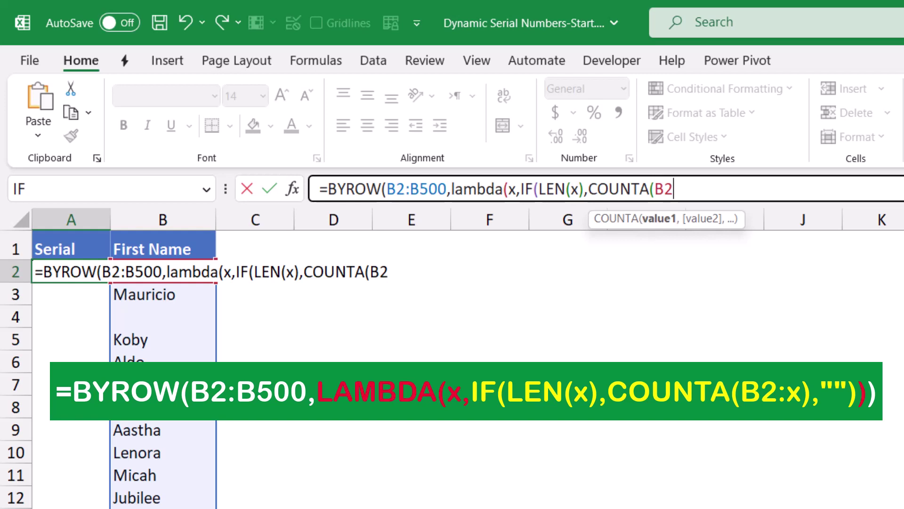
pyautogui.write(':x)')
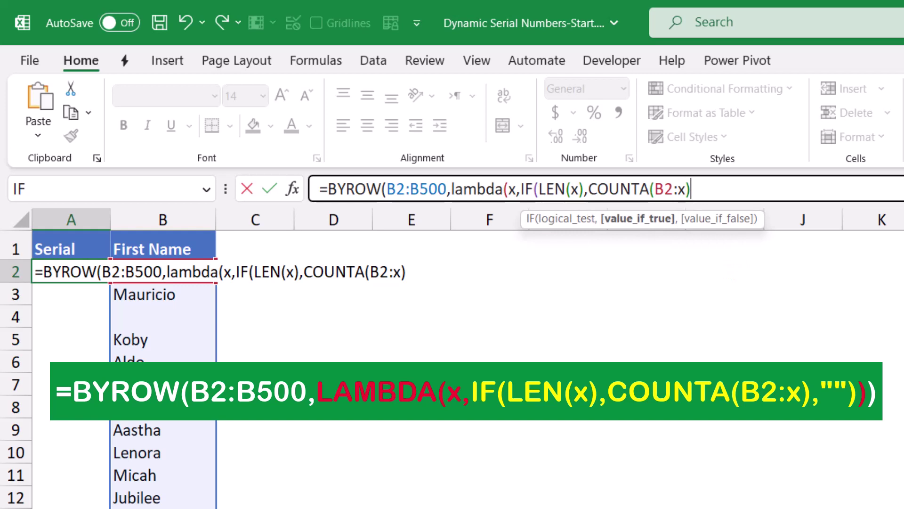
pyautogui.write(',')
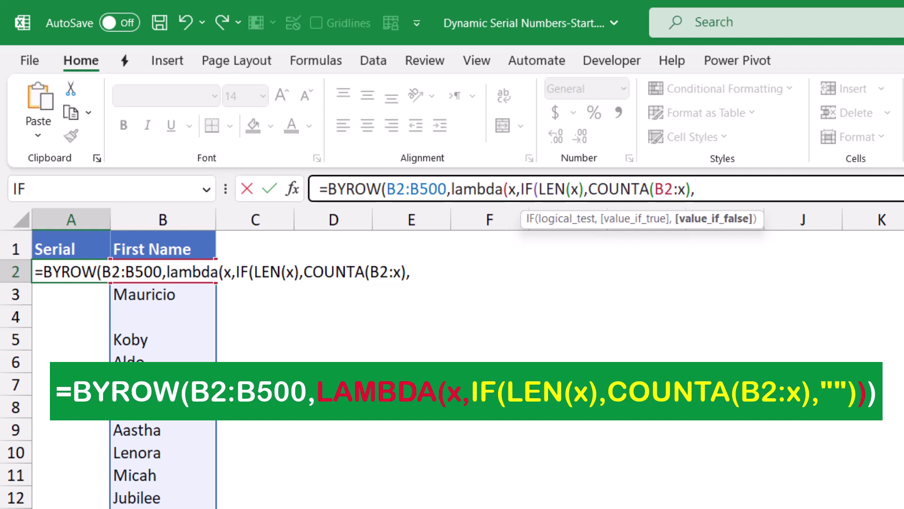
pyautogui.write('"")')
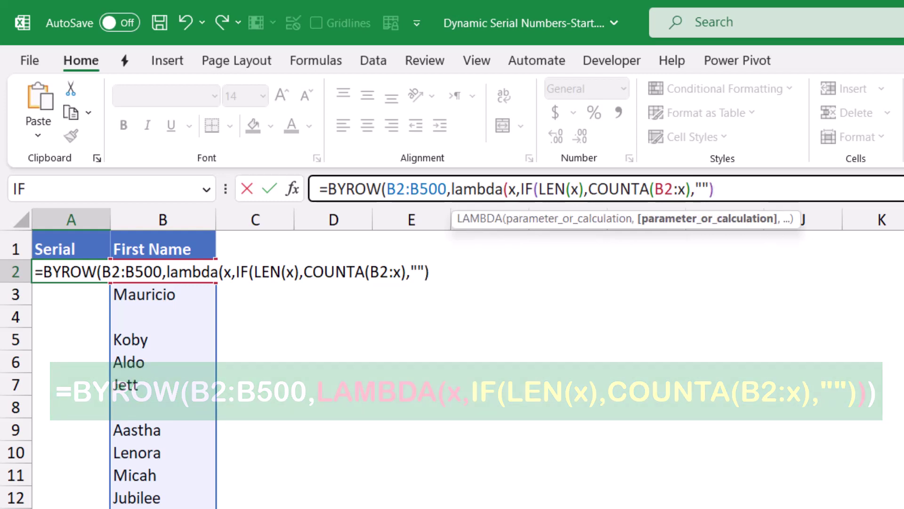
pyautogui.write('))')
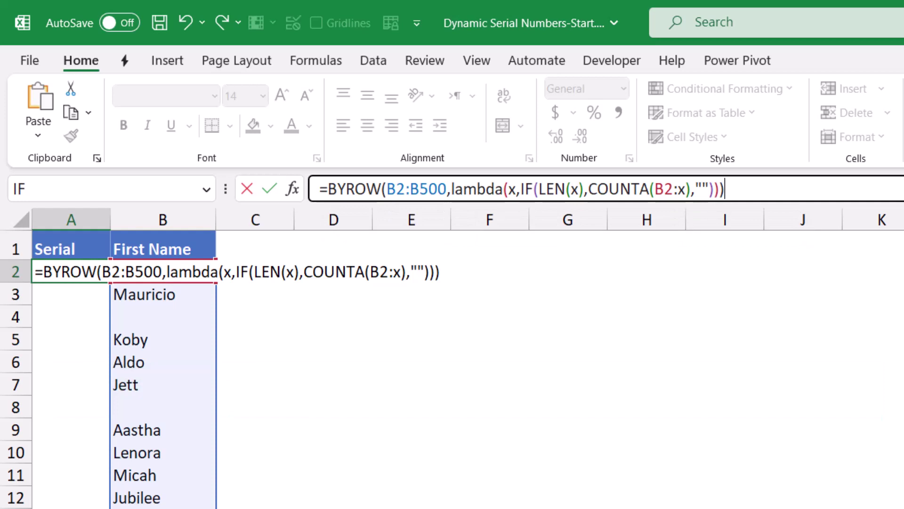
# Commit the BYROW formula in A2 and clear the name in B5
pyautogui.press('Return')
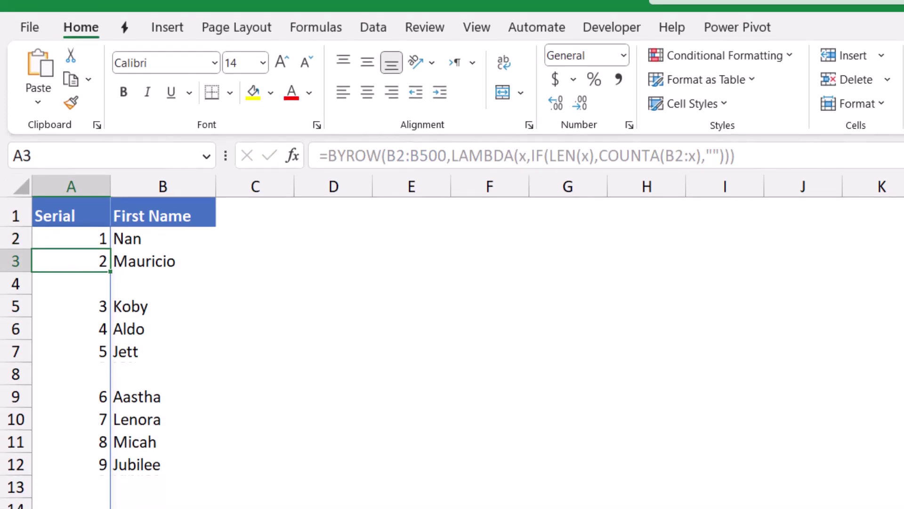
pyautogui.click(163, 339)
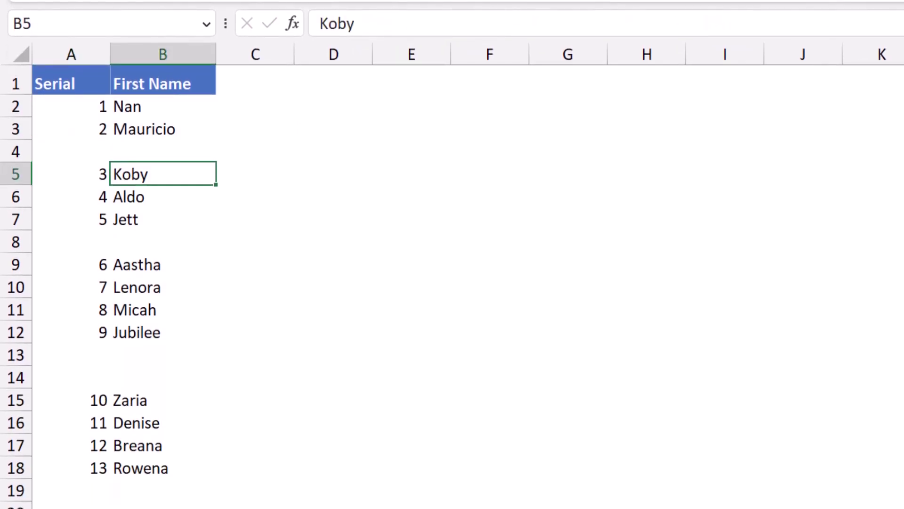
pyautogui.press('Delete')
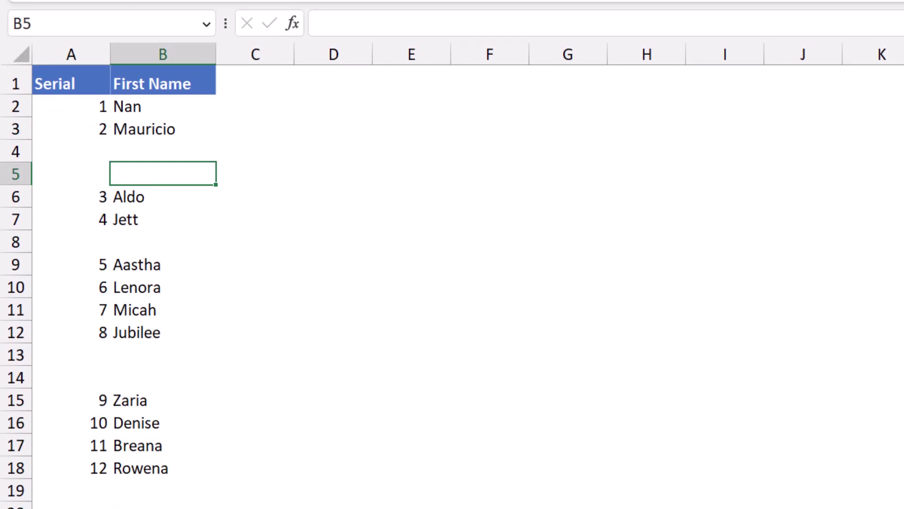
# Enter a new first name in B13 so the serials renumber through 13
pyautogui.click(163, 354)
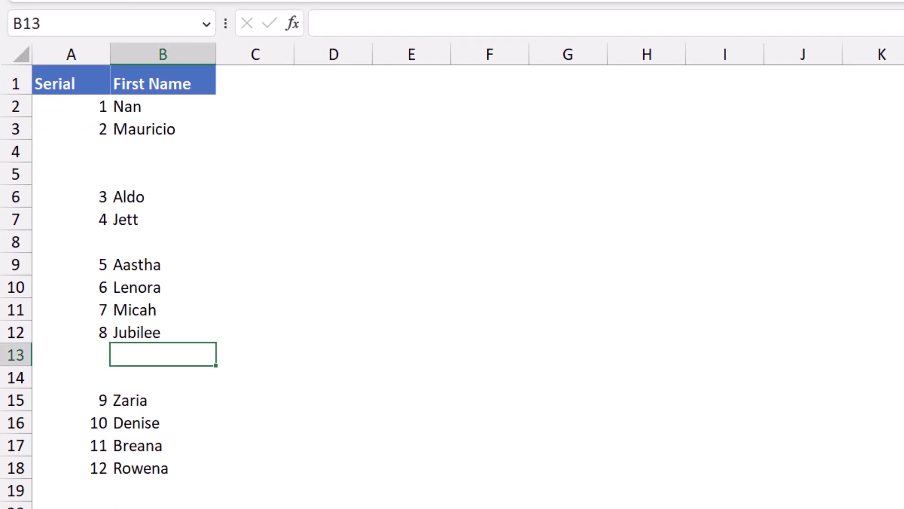
pyautogui.write('N')
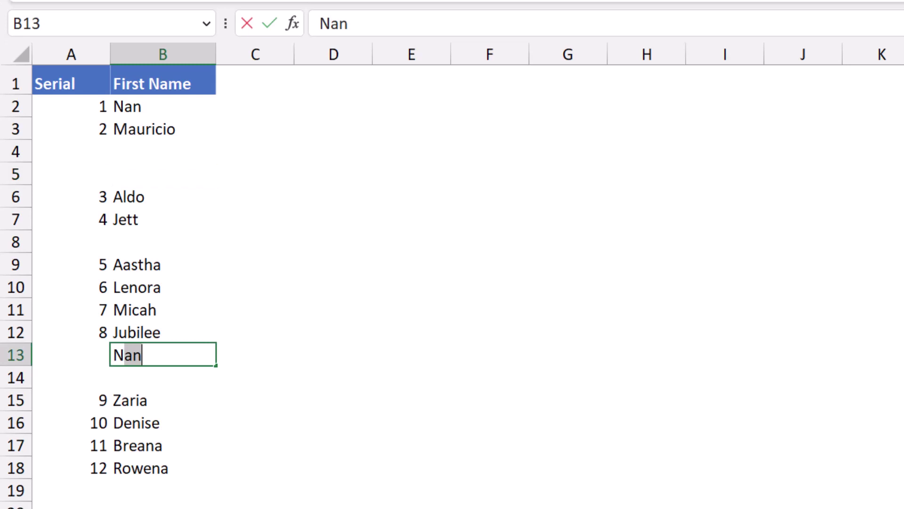
pyautogui.write('abil')
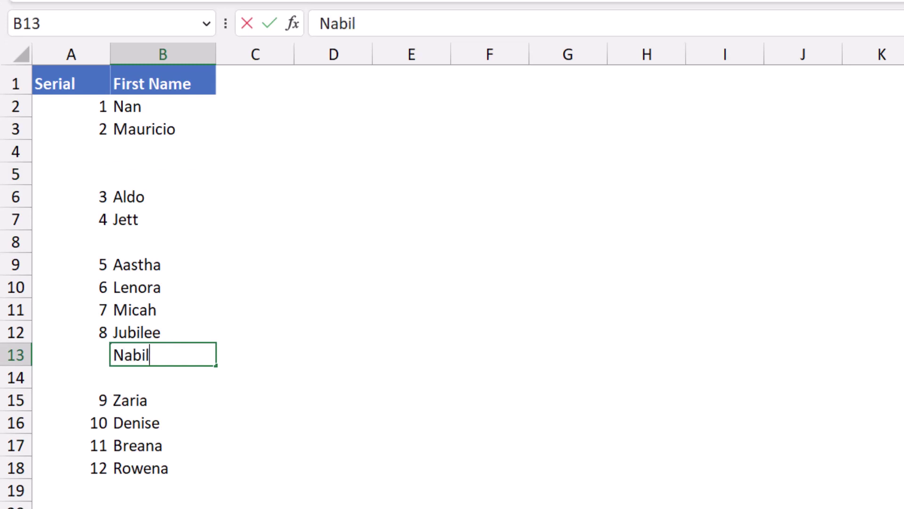
pyautogui.press('Return')
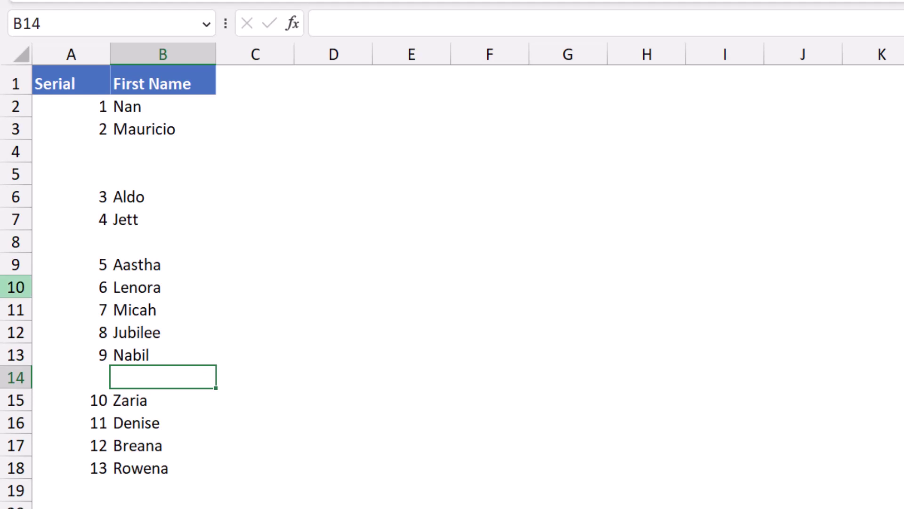
# Hide rows 10–11 with Ctrl+9, then unhide them with Ctrl+Shift+9
pyautogui.moveTo(15, 286); pyautogui.dragTo(15, 309)
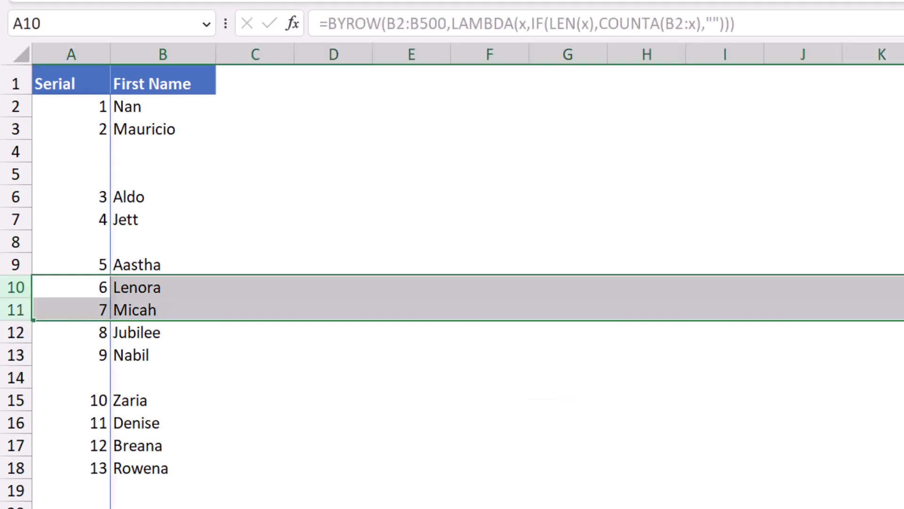
pyautogui.hotkey('ctrl', '9')
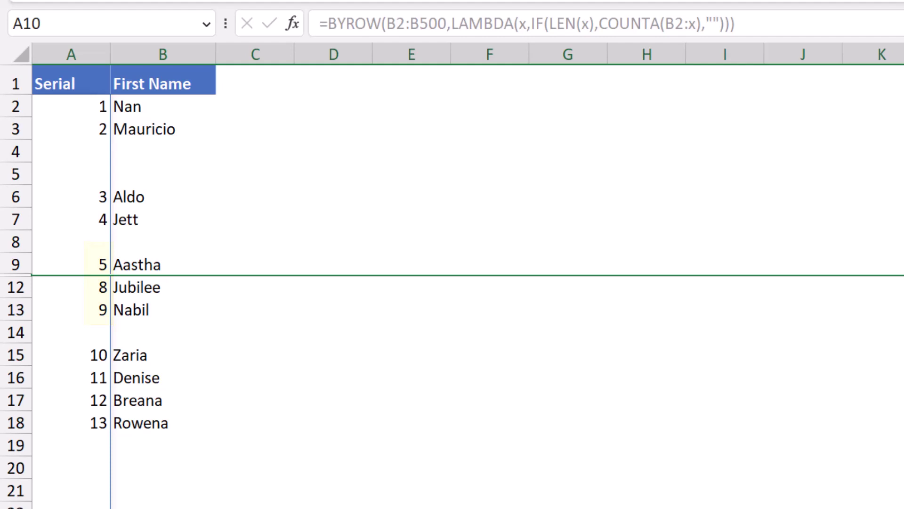
pyautogui.hotkey('ctrl', 'shift', '9')
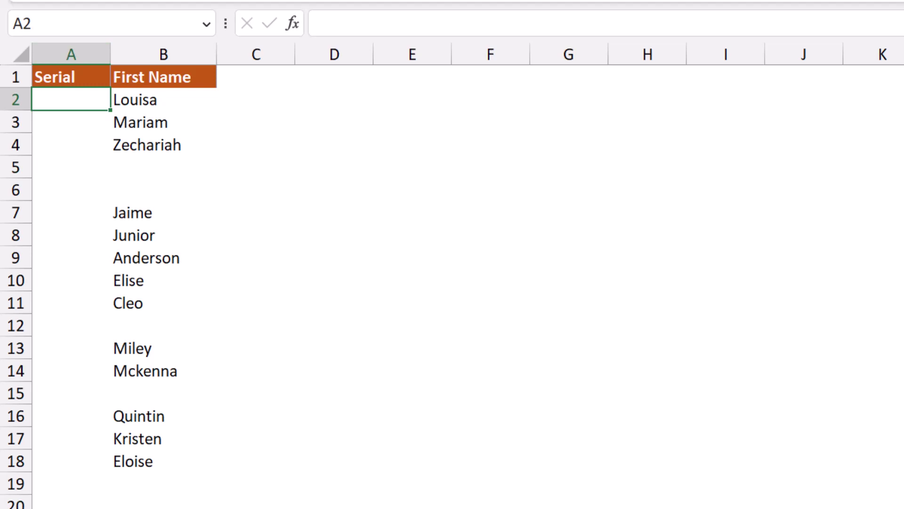
# Begin the A2 formula as =IF(B2<>"",SUBTOTAL(103,
pyautogui.write('=i')
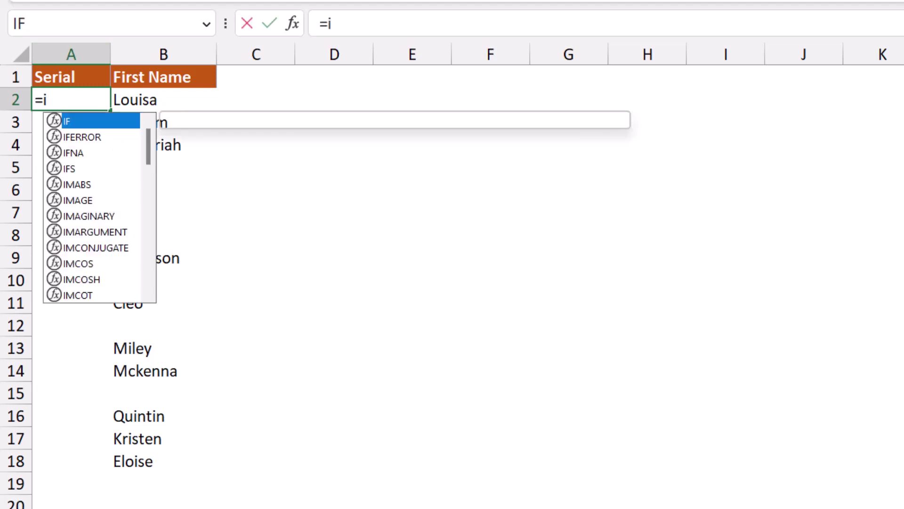
pyautogui.press('Tab')
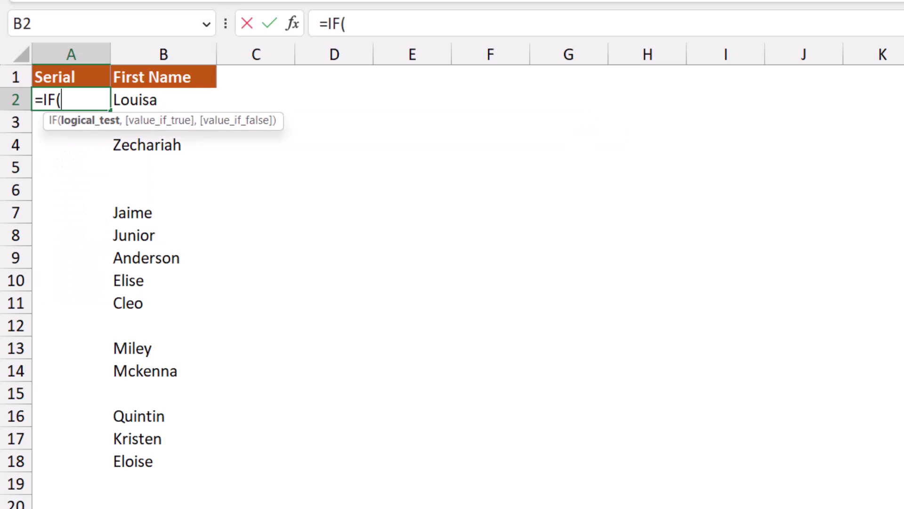
pyautogui.press('Right')
pyautogui.write('<>"",')
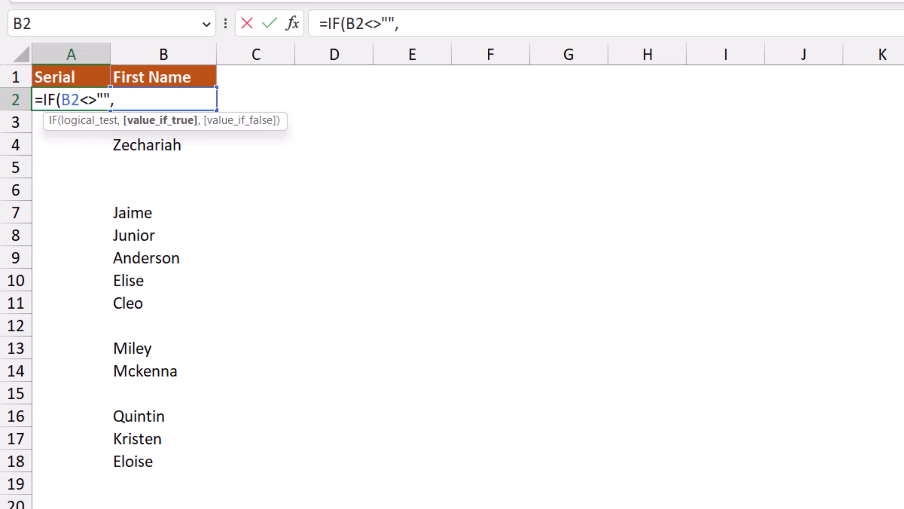
pyautogui.write('subtota')
pyautogui.press('Tab')
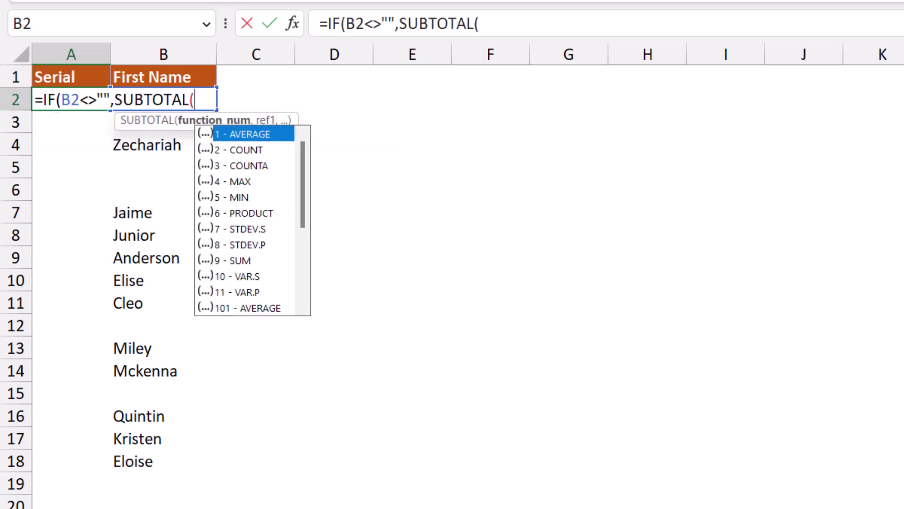
pyautogui.write('103,')
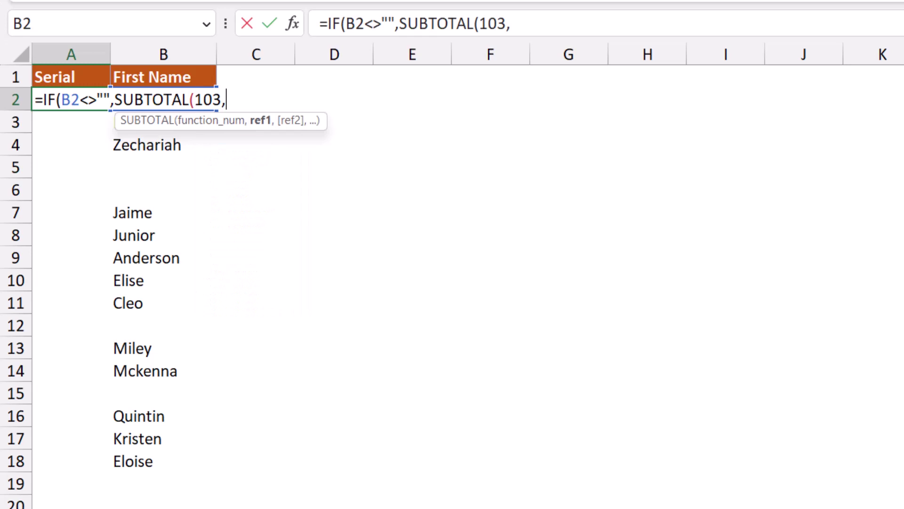
# Add the range $B$2:B2 with an absolute start and close with ,"")
pyautogui.click(163, 77)
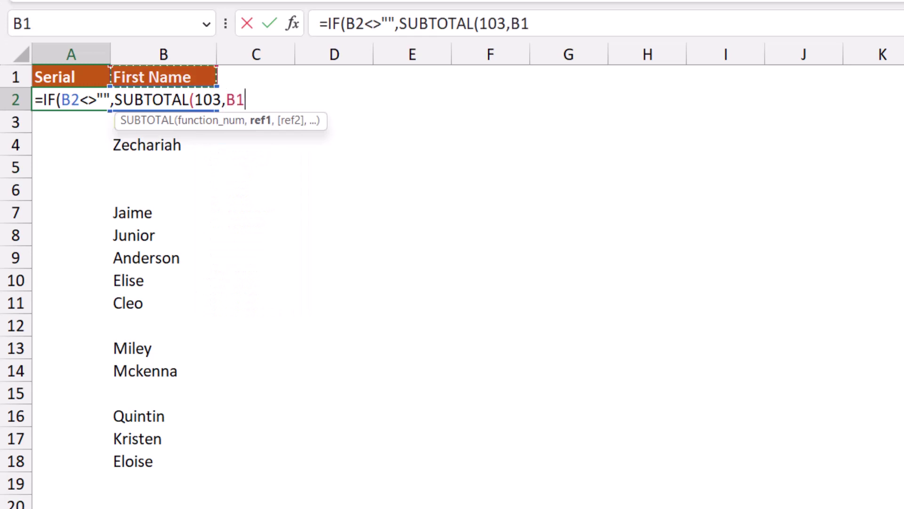
pyautogui.click(164, 99)
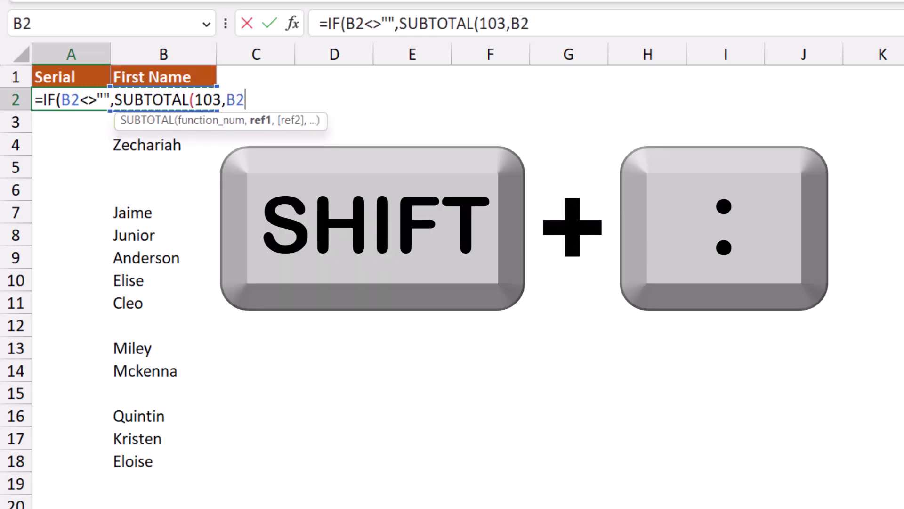
pyautogui.write(':B2')
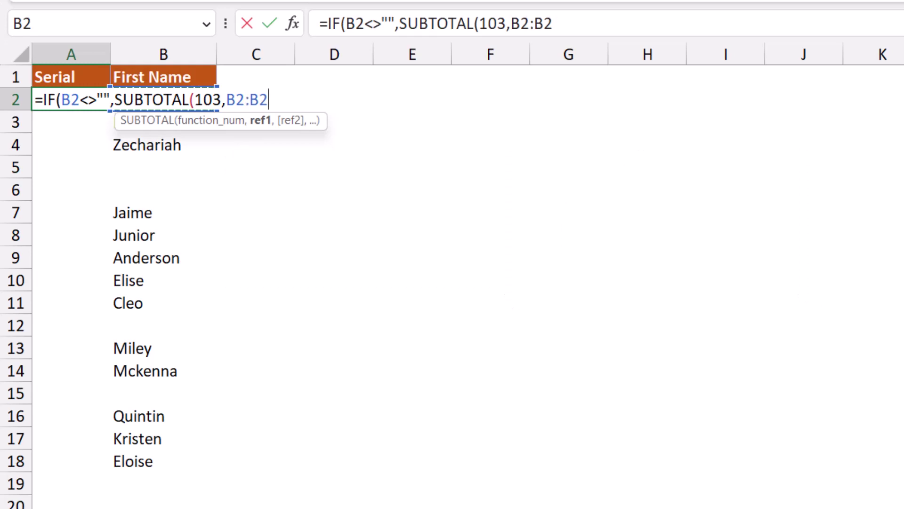
pyautogui.write(')')
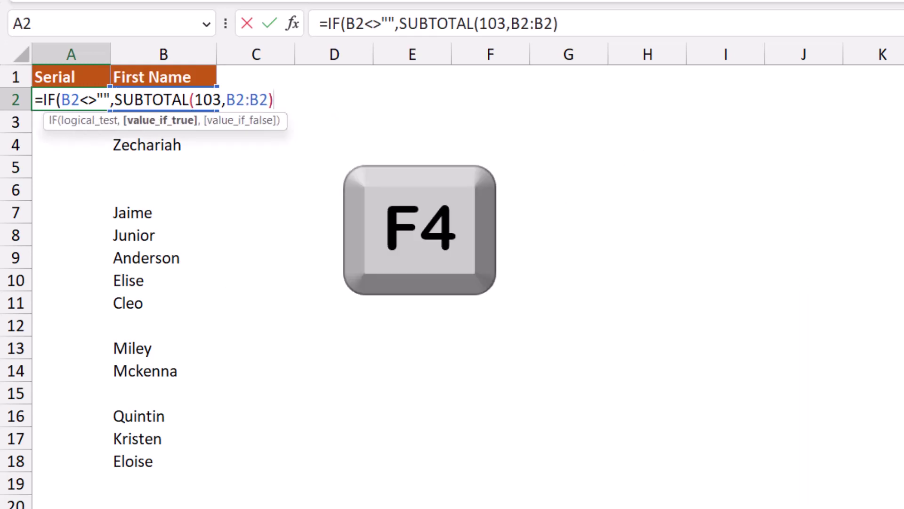
pyautogui.click(235, 100)
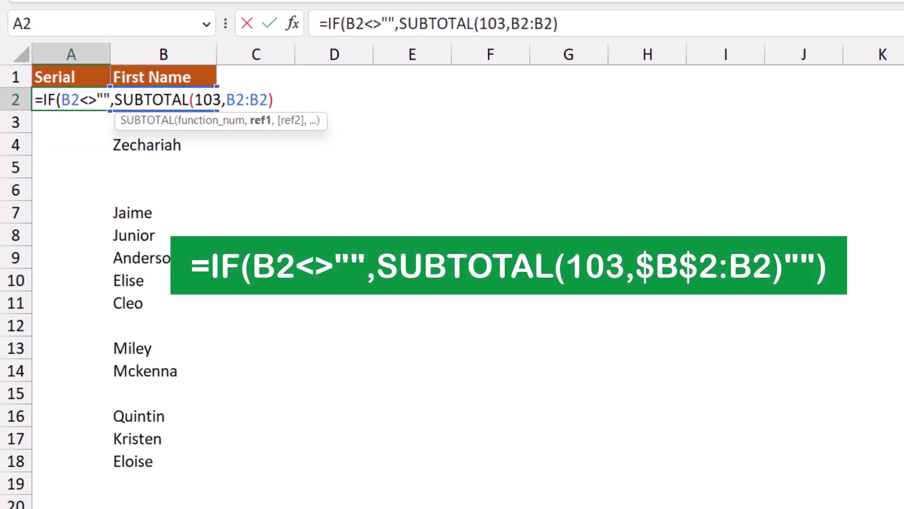
pyautogui.press('F4')
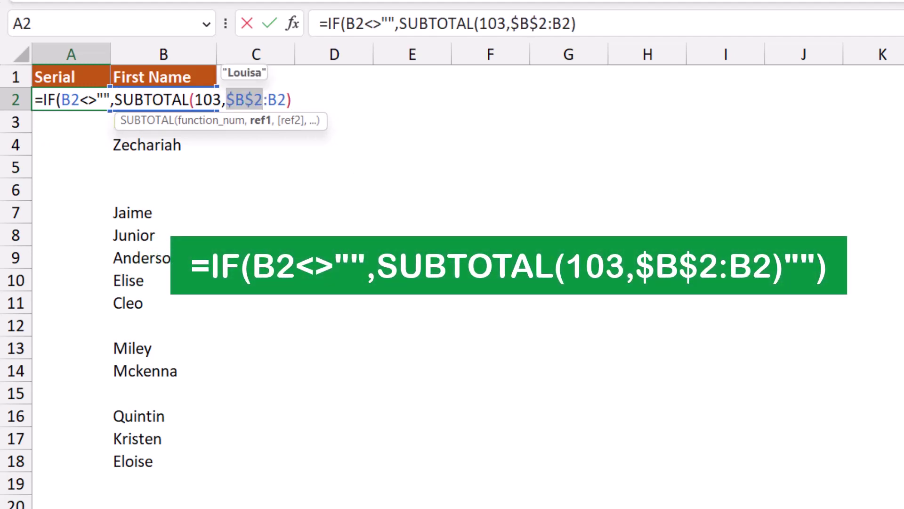
pyautogui.click(292, 99)
pyautogui.write(',')
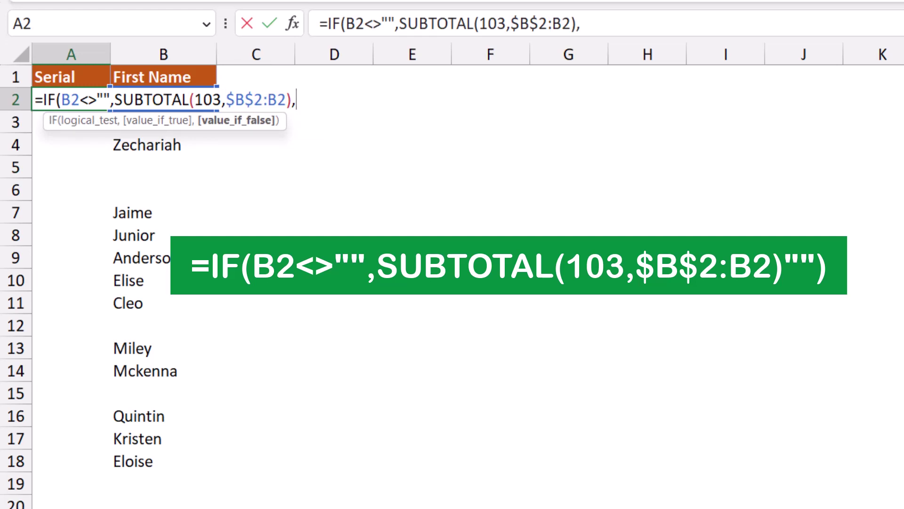
pyautogui.write('"")')
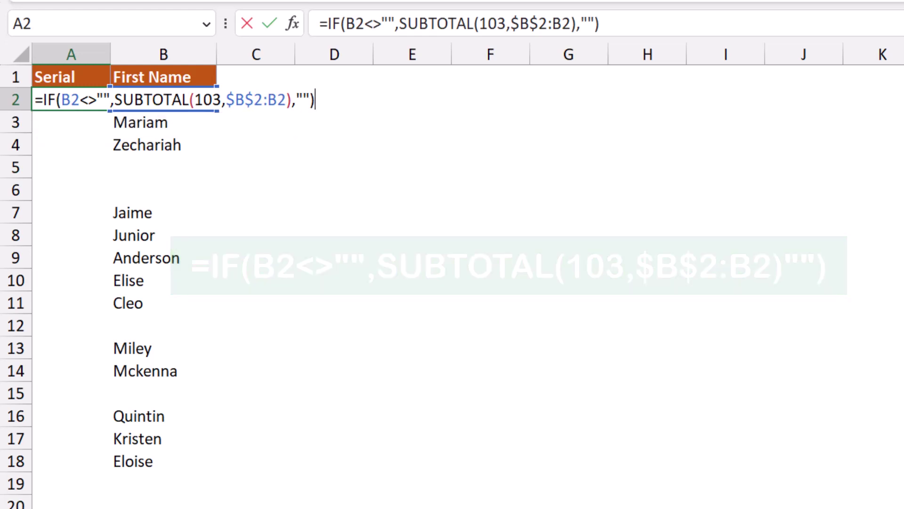
# Commit the A2 formula and fill it down column A, numbering names 1–13
pyautogui.hotkey('ctrl', 'Return')
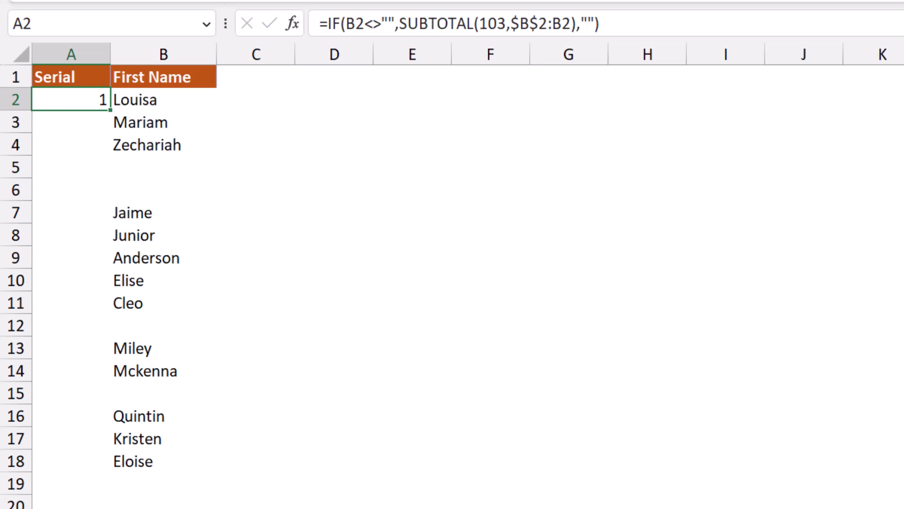
pyautogui.hotkey('ctrl', 'shift', 'Down')
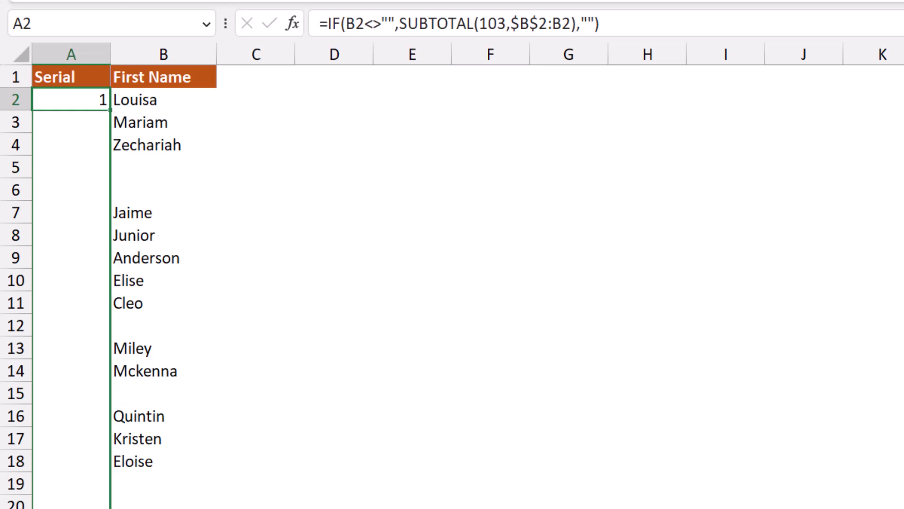
pyautogui.hotkey('ctrl', 'd')
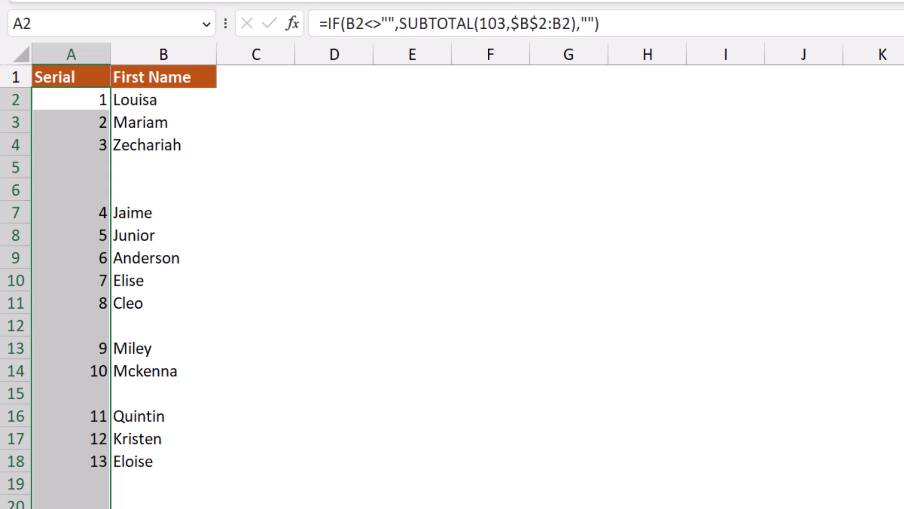
# Clear the name in B7 and enter a new first name in B5; serials still end at 13
pyautogui.click(163, 213)
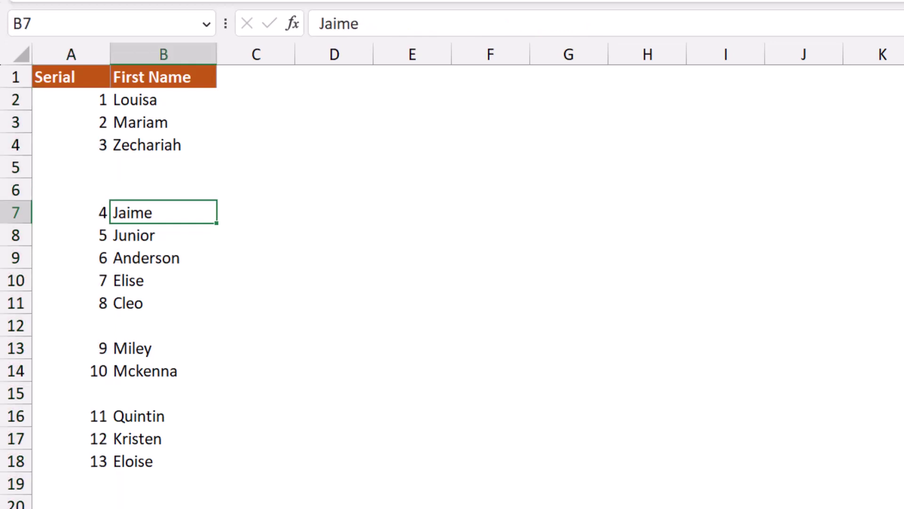
pyautogui.press('Delete')
pyautogui.click(164, 167)
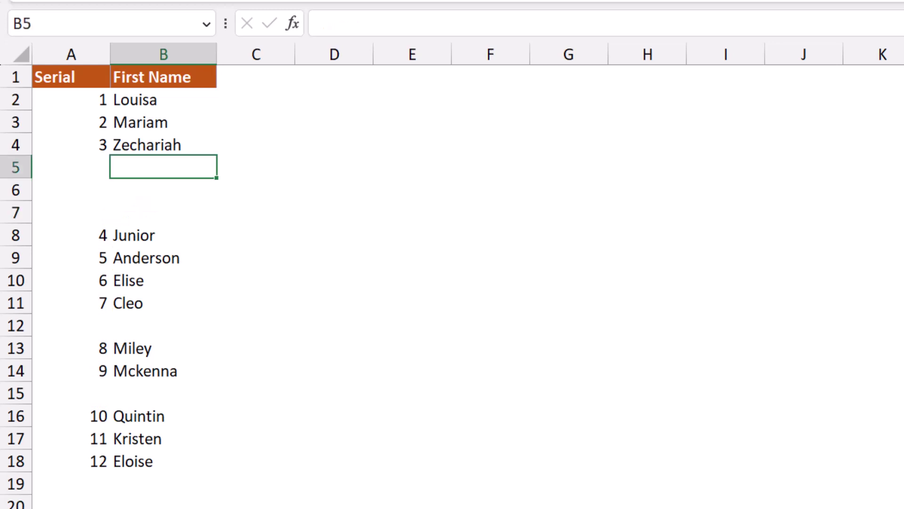
pyautogui.write('Sandra')
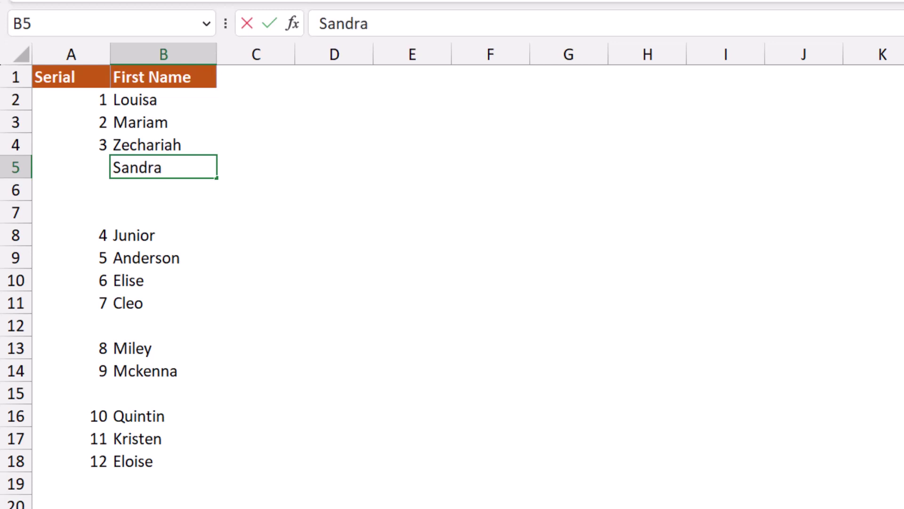
pyautogui.press('Return')
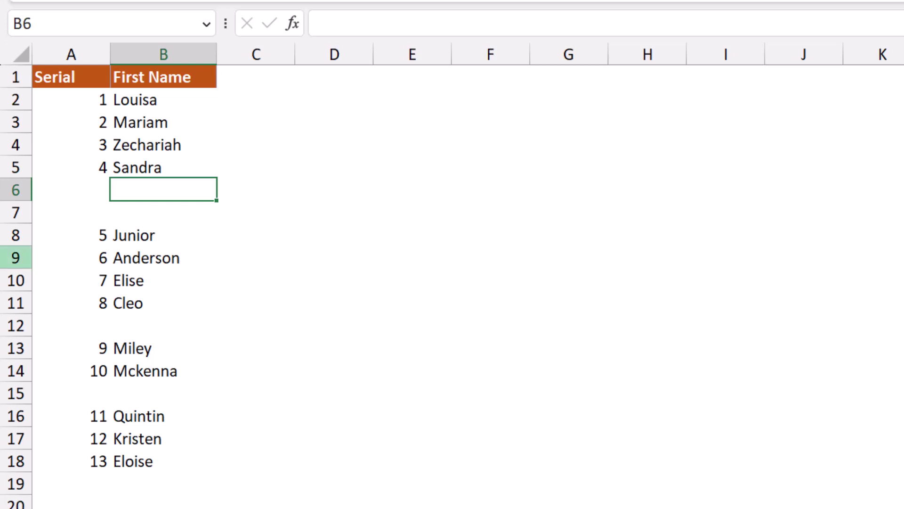
pyautogui.moveTo(16, 257); pyautogui.dragTo(15, 280)
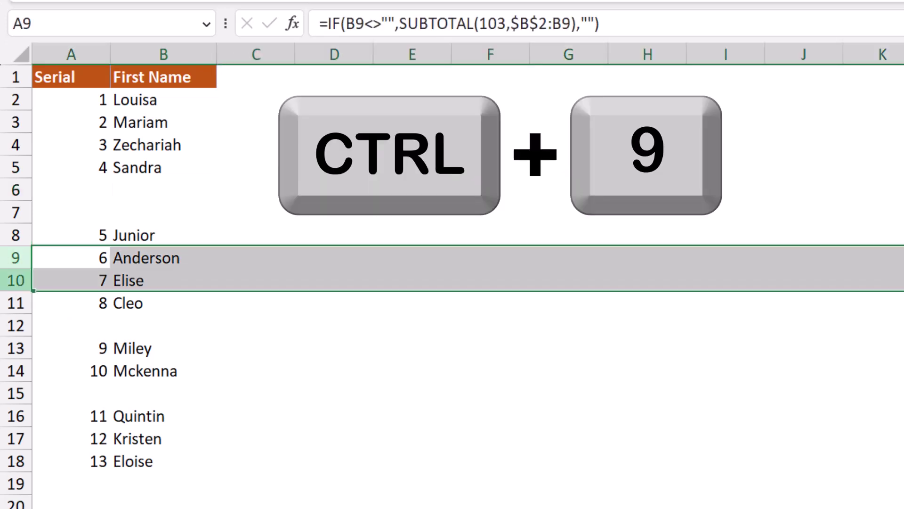
pyautogui.hotkey('ctrl', '9')
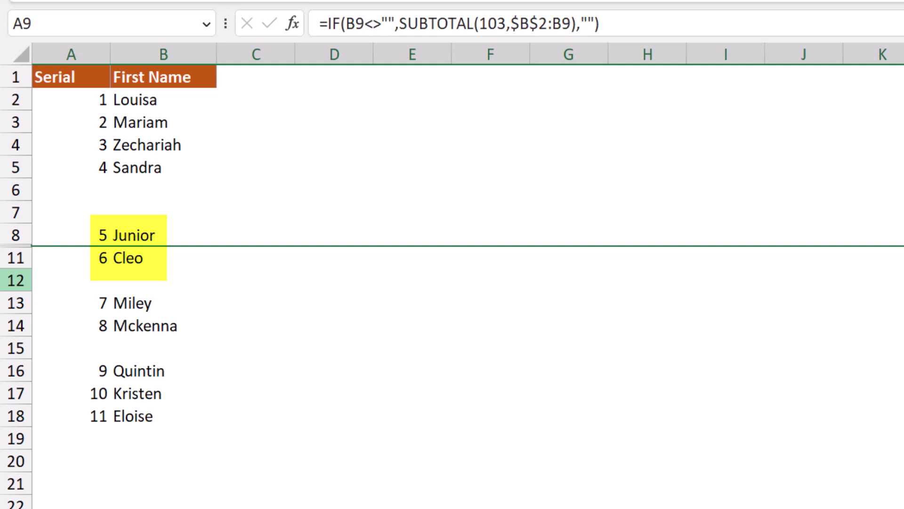
pyautogui.hotkey('ctrl', 'shift', '9')
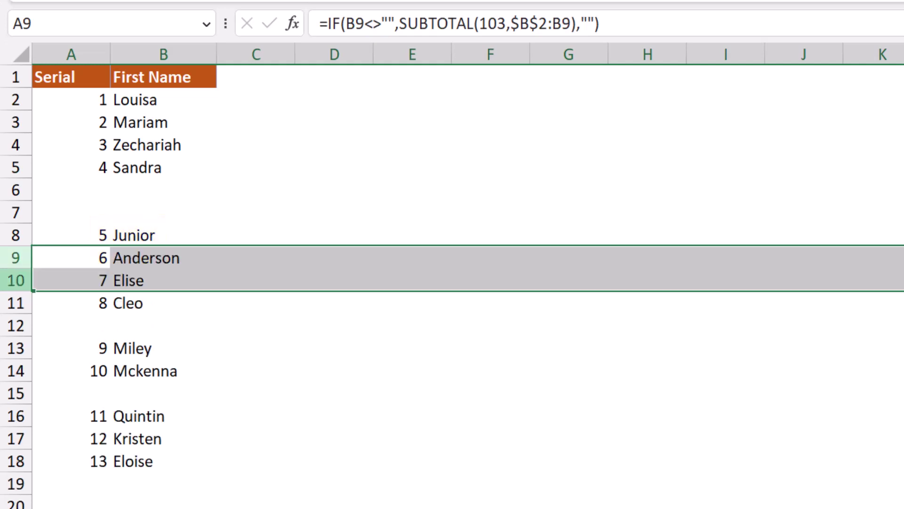